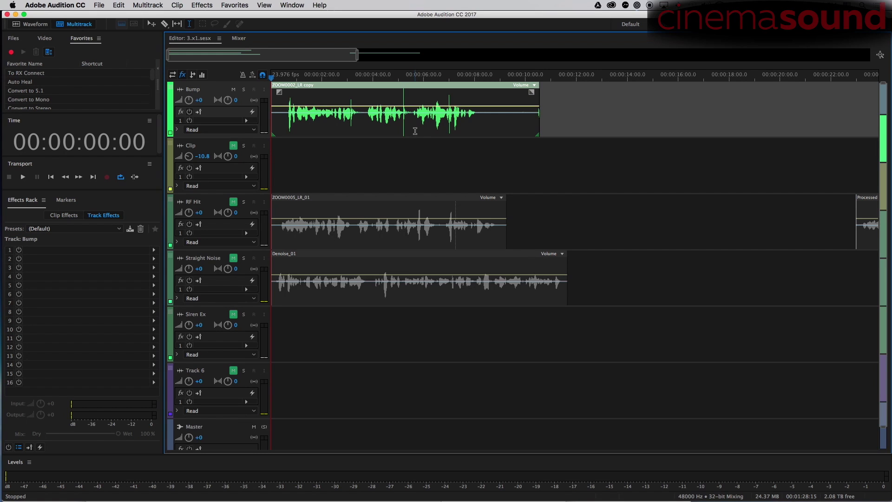
Step: Play back the multitrack session, once from about 5 seconds and once from the start
key("space")
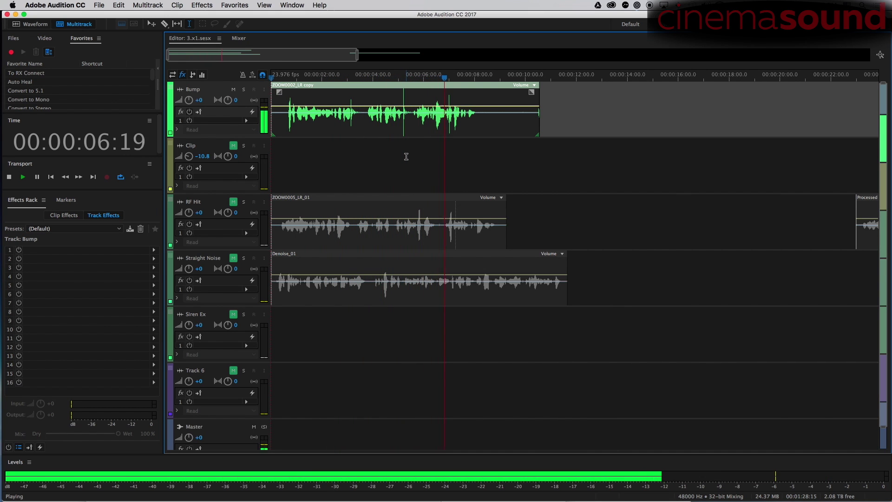
key("space")
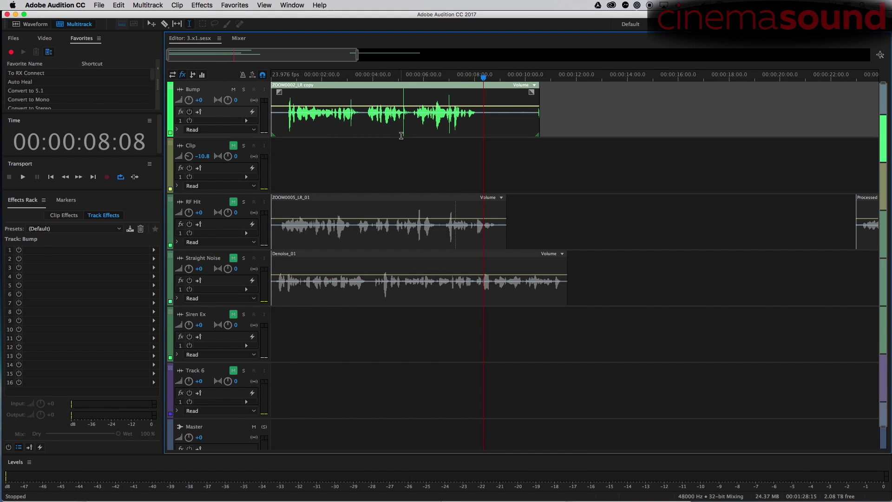
left_click(399, 74)
key("space")
key("space")
left_click_drag(290, 77, 258, 88)
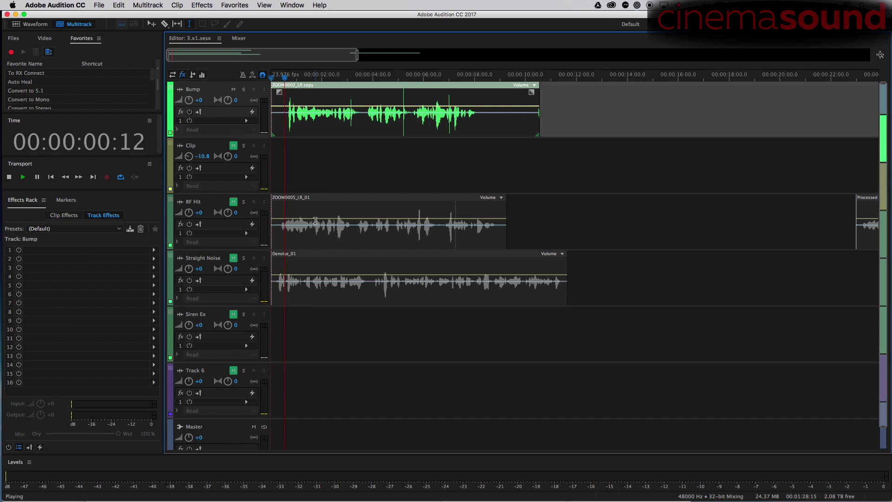
key("space")
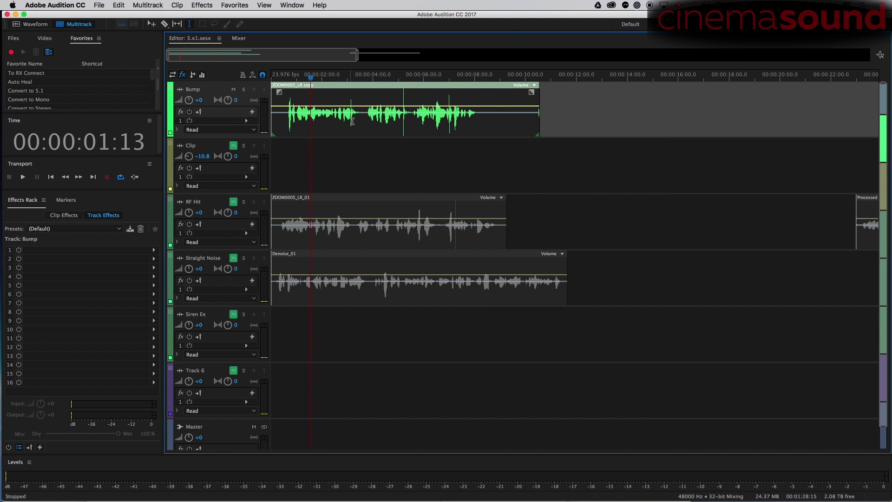
Step: Open the ZOOM0002_LR copy clip on its own in the Waveform editor
double_click(367, 93)
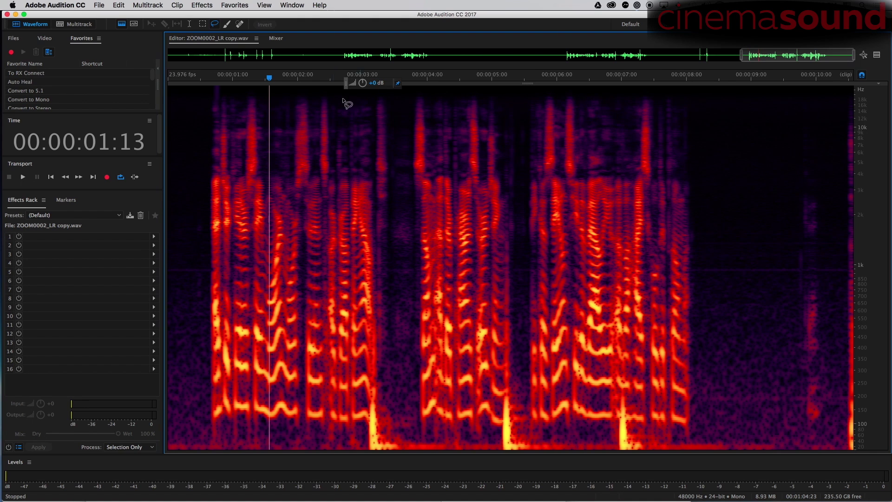
left_click(264, 5)
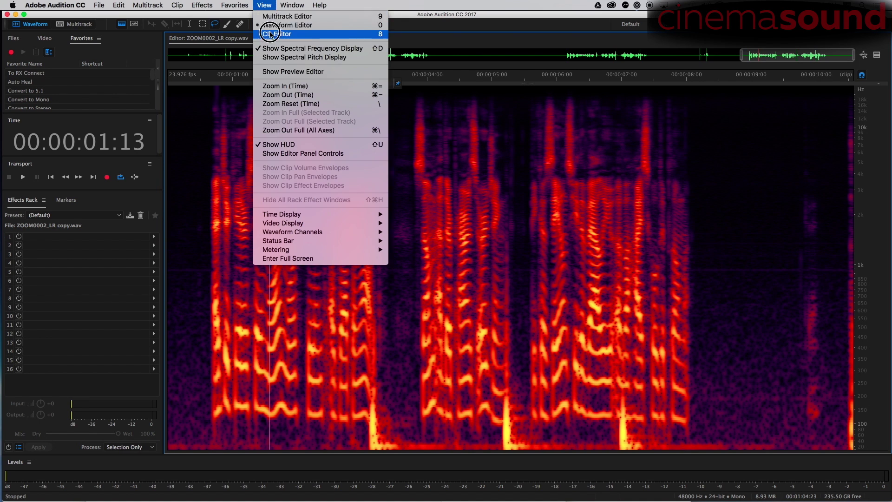
left_click(250, 135)
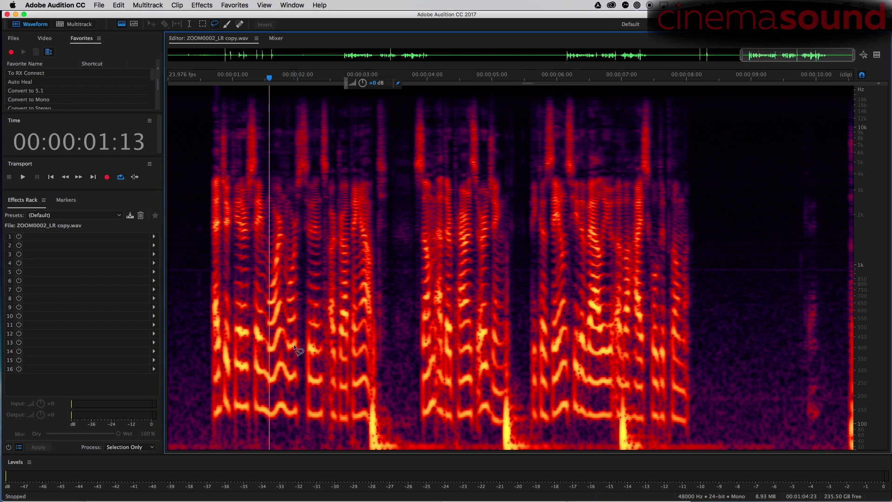
Step: With the Time Selection tool, play the clip from its start
key("t")
left_click(173, 149)
key("space")
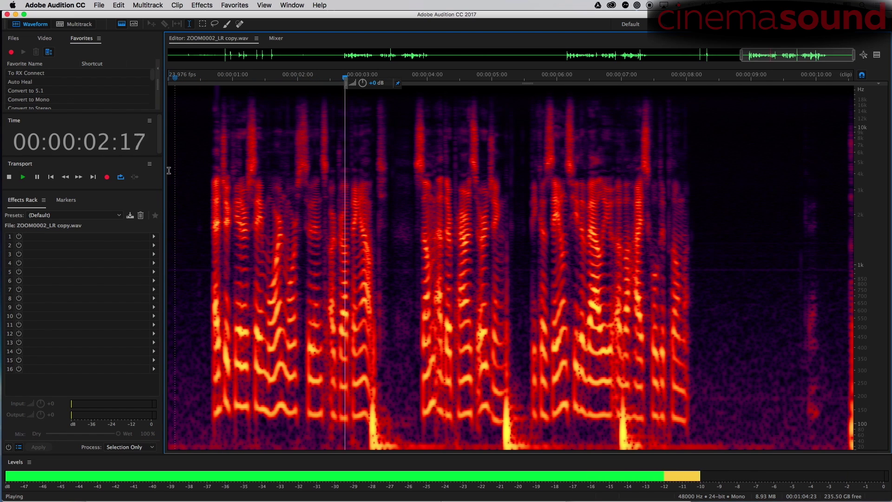
key("space")
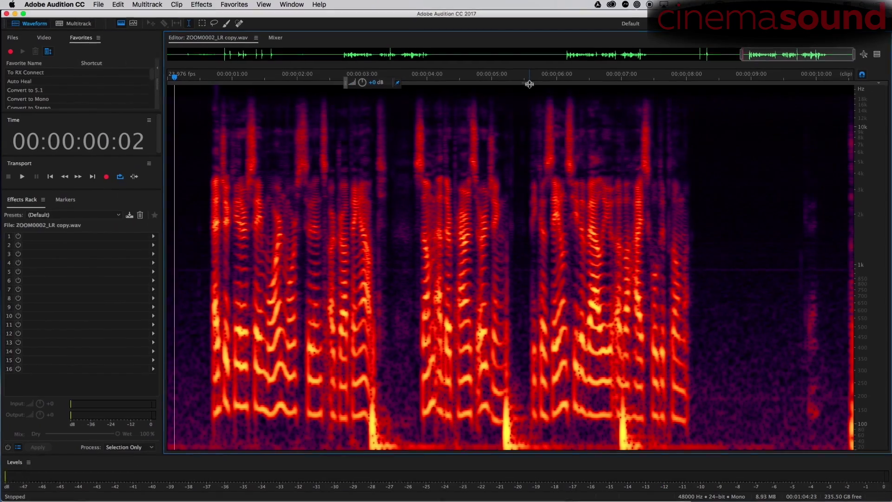
left_click_drag(528, 84, 538, 423)
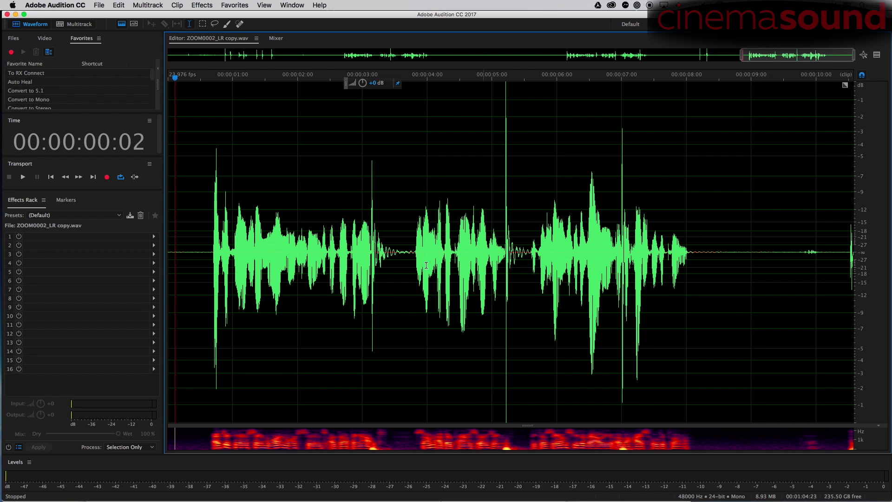
left_click_drag(527, 428, 508, 80)
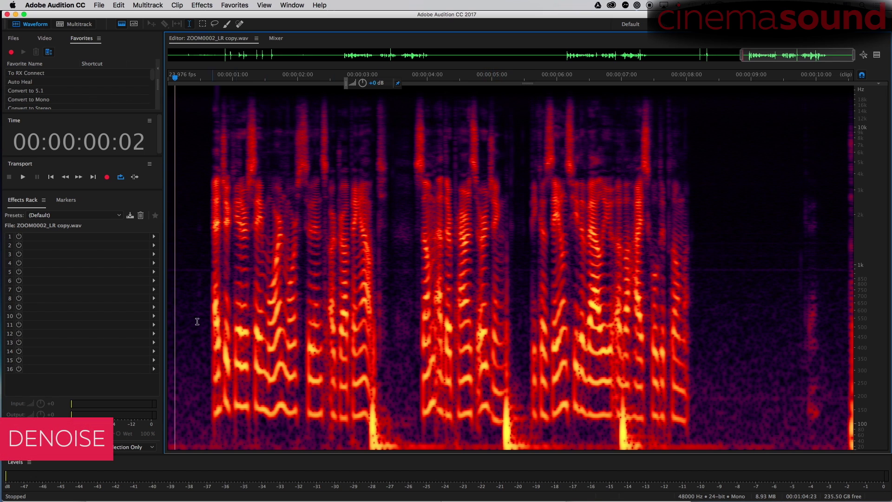
left_click_drag(208, 315, 169, 313)
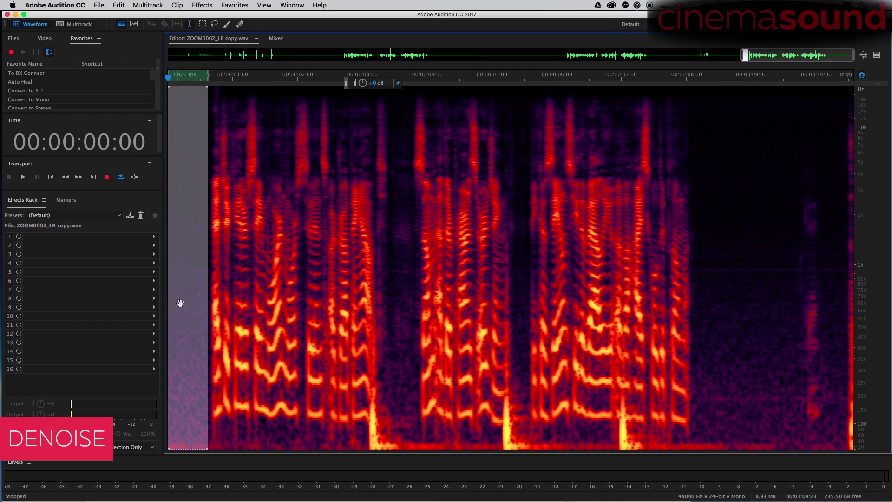
Step: Select the quiet stretch from about 8 to 9 seconds and loop-play it to confirm it's noise only
key("space")
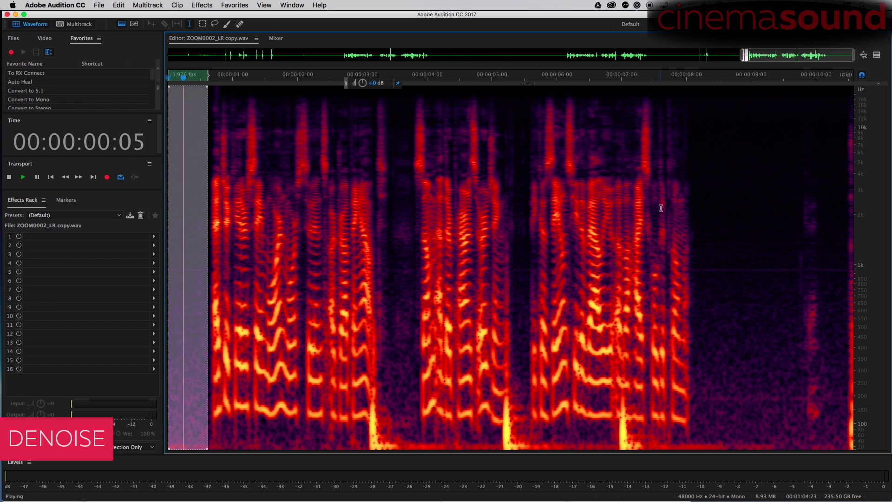
left_click_drag(700, 274, 793, 299)
key("space")
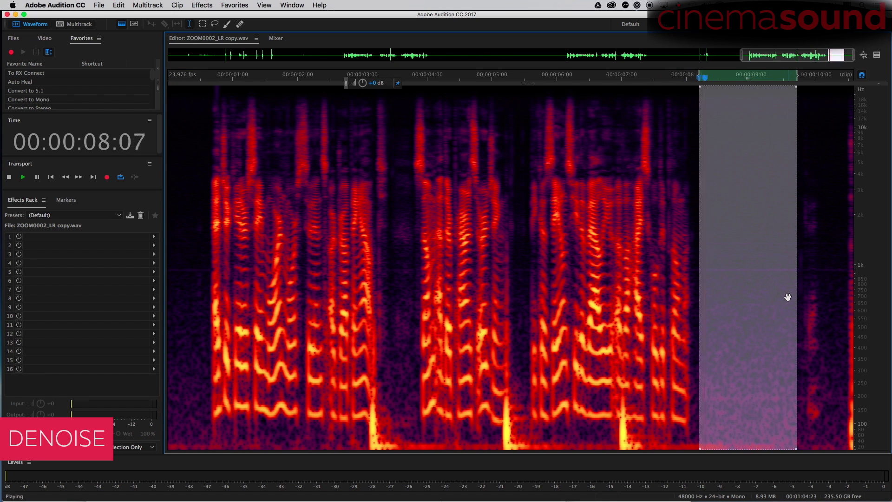
key("space")
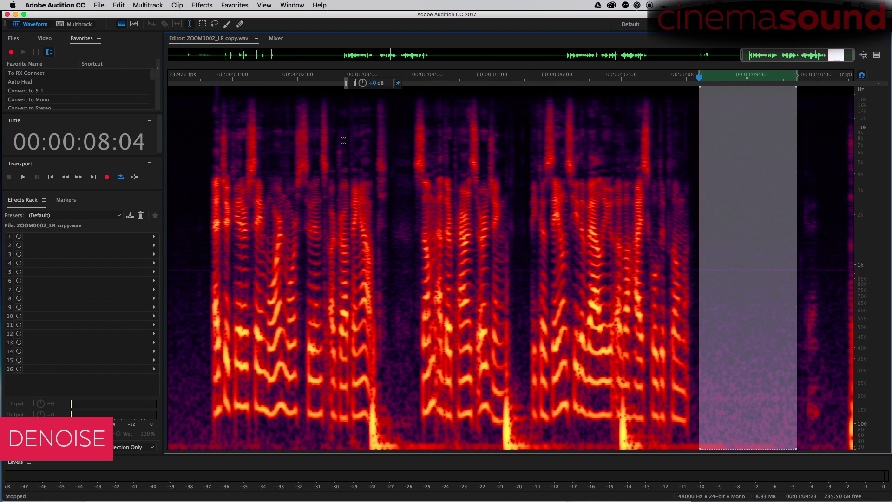
left_click(203, 6)
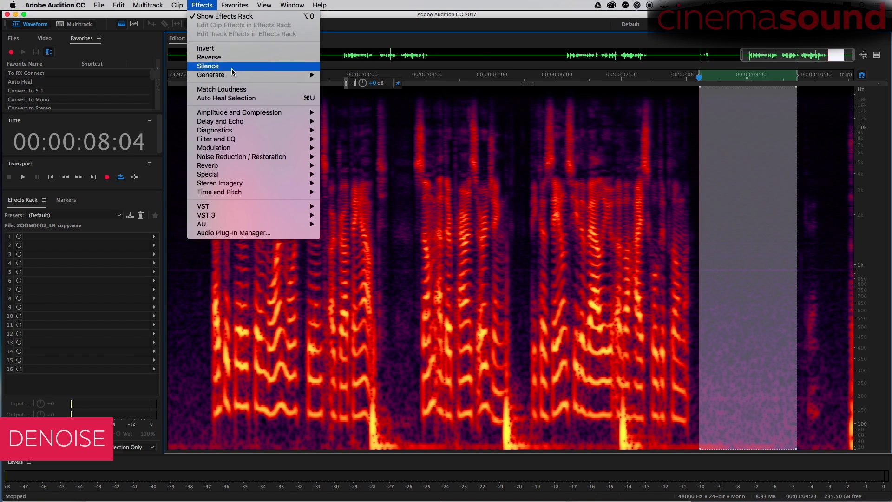
Step: Capture a noise print from the selection via Noise Reduction / Restoration > Capture Noise Print
mouse_move(272, 159)
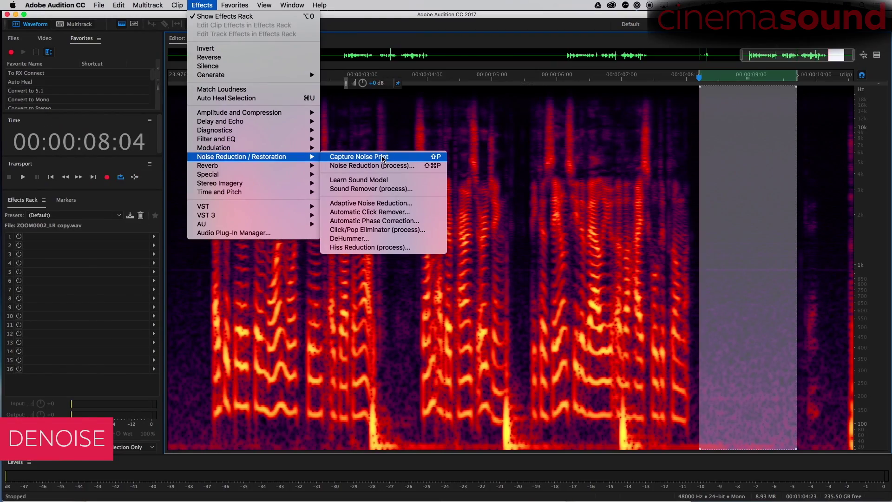
left_click(384, 159)
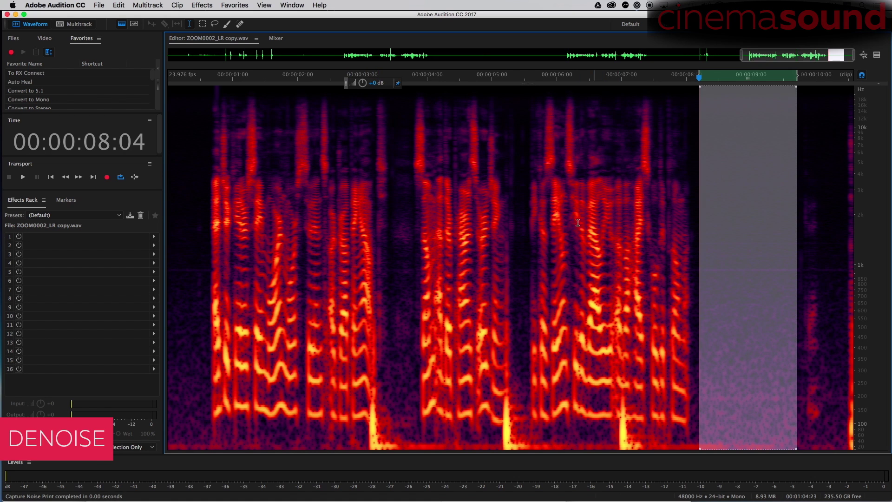
left_click(207, 8)
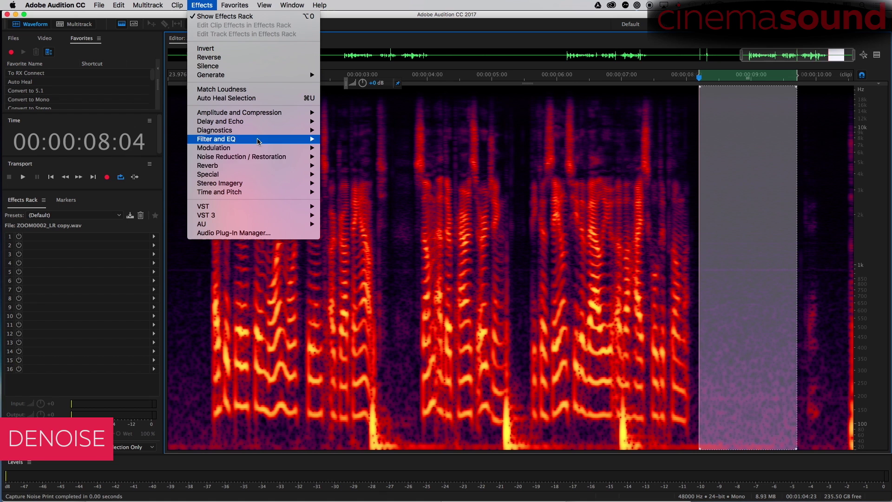
mouse_move(270, 158)
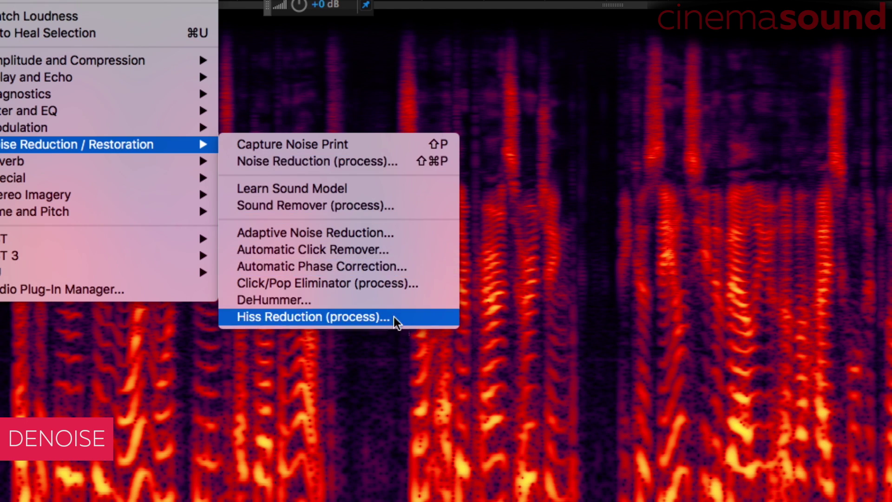
Step: Open Noise Reduction (process) and move its dialog to the centre of the screen
left_click(382, 162)
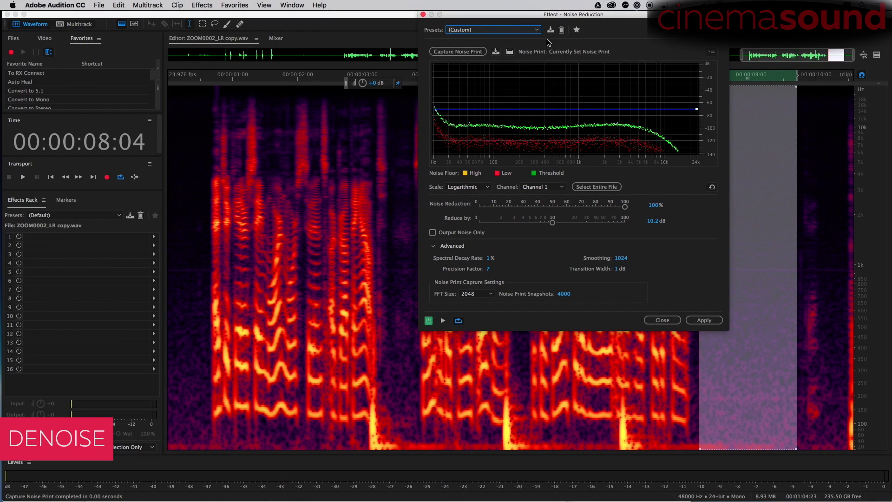
left_click_drag(553, 17, 408, 64)
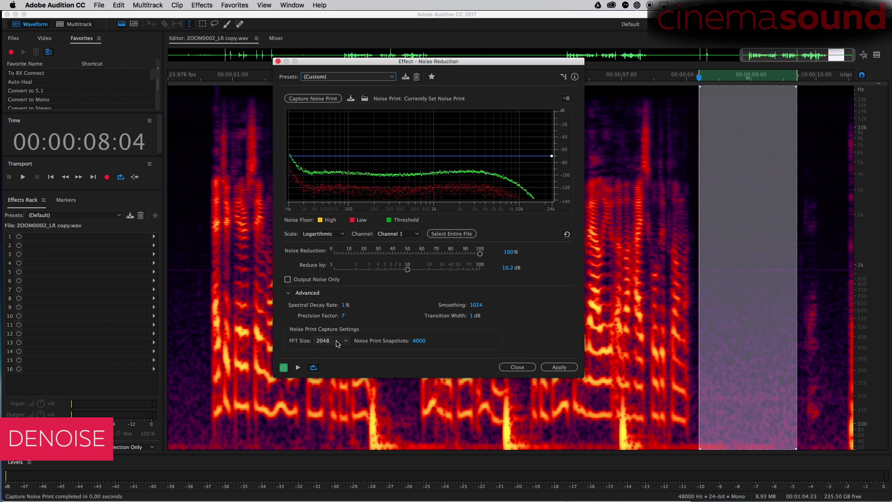
left_click(338, 343)
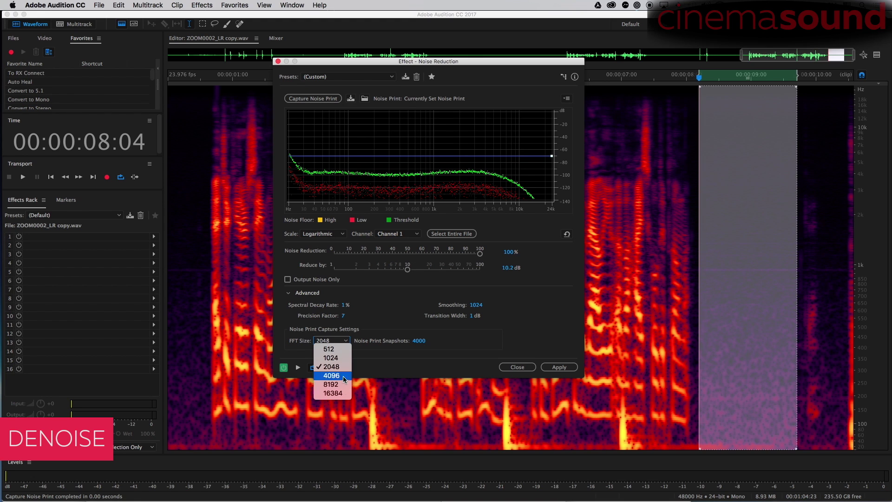
left_click(383, 321)
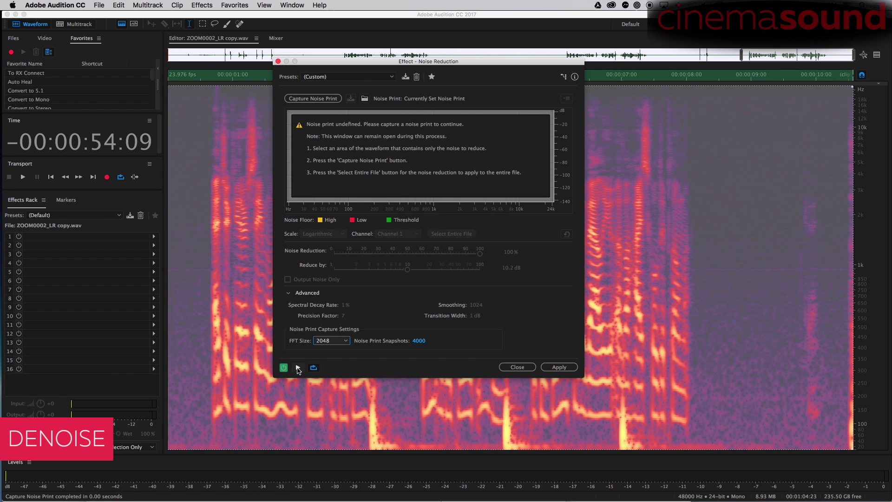
left_click(298, 368)
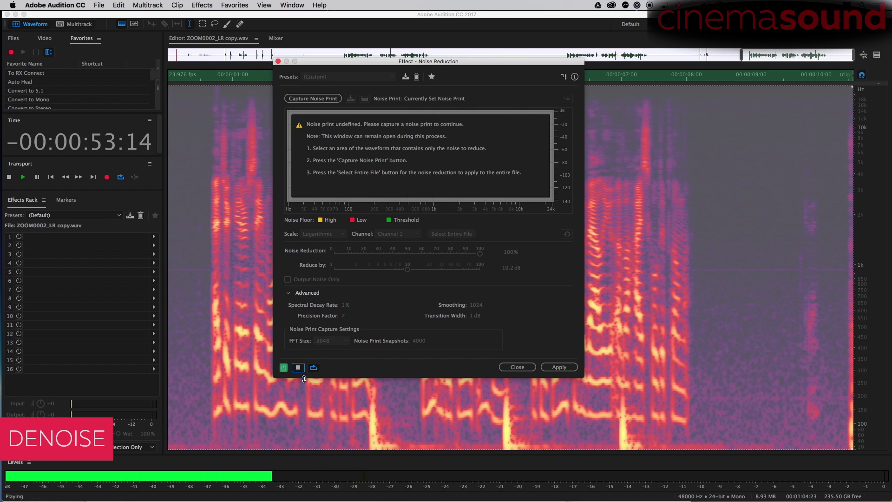
left_click(298, 367)
left_click(190, 254)
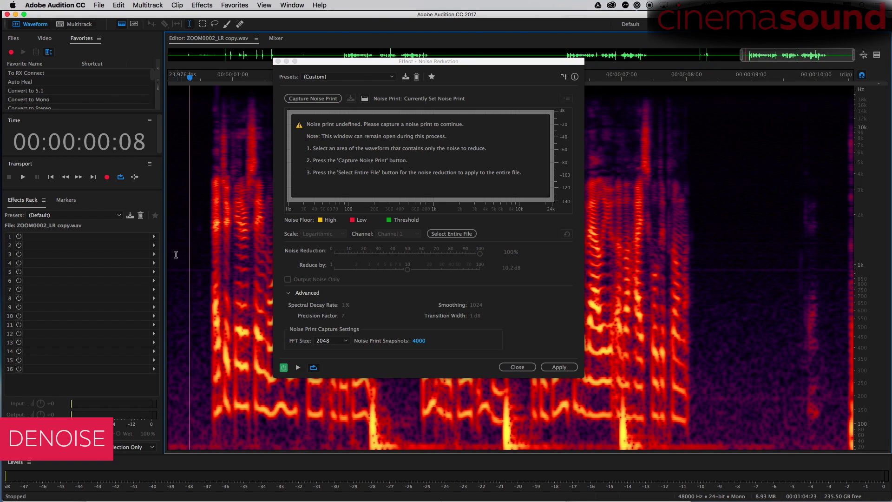
left_click_drag(170, 249, 843, 278)
left_click(298, 367)
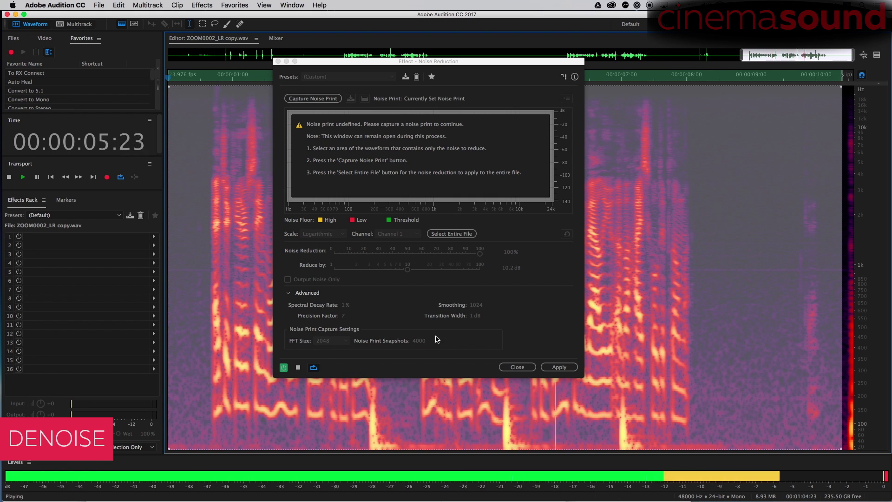
key("space")
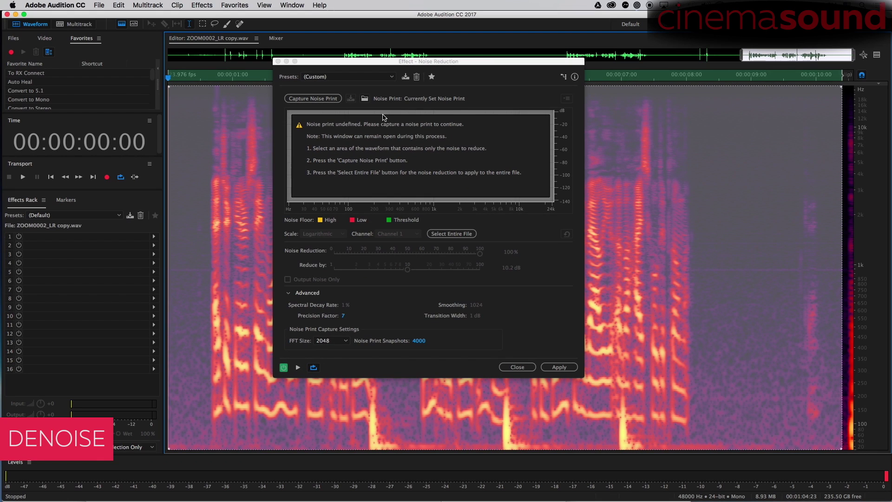
Step: Reselect the silent range around 8–9 seconds and capture a noise print from it
left_click_drag(851, 260, 600, 260)
left_click_drag(697, 266, 791, 263)
left_click(333, 98)
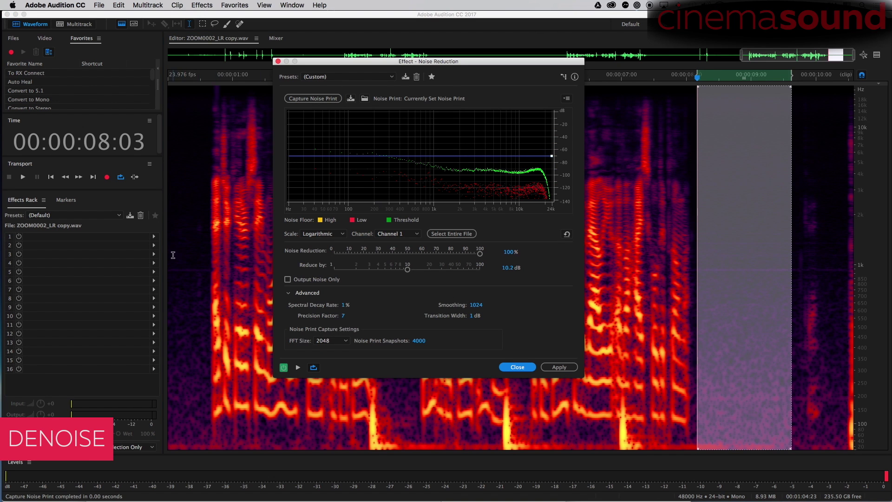
Step: Select nearly the whole dialogue and preview the noise reduction a few times
left_click_drag(174, 256, 796, 258)
key("space")
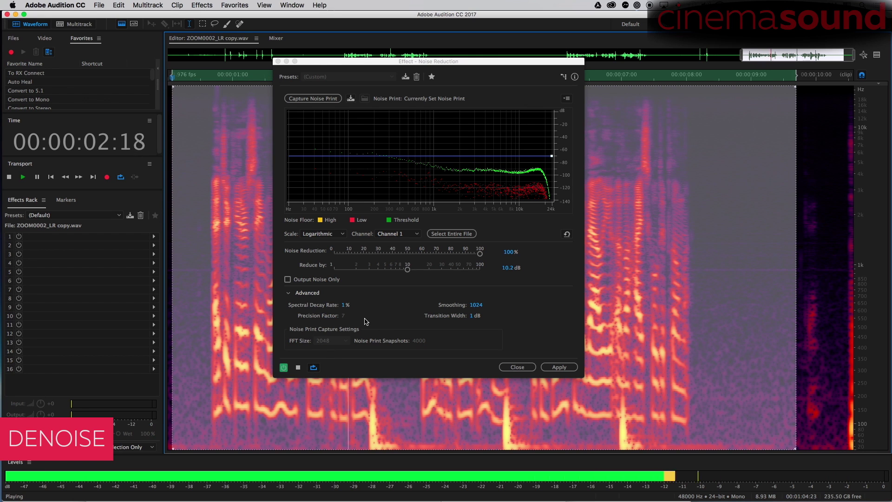
key("space")
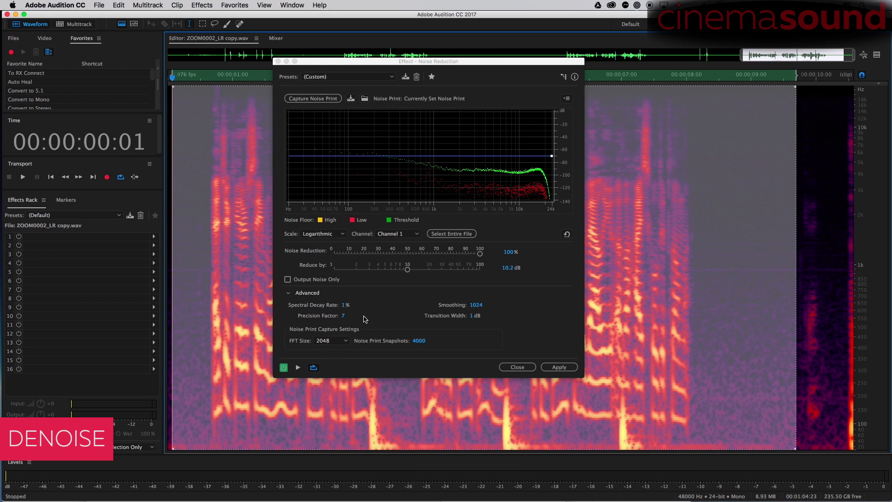
key("space")
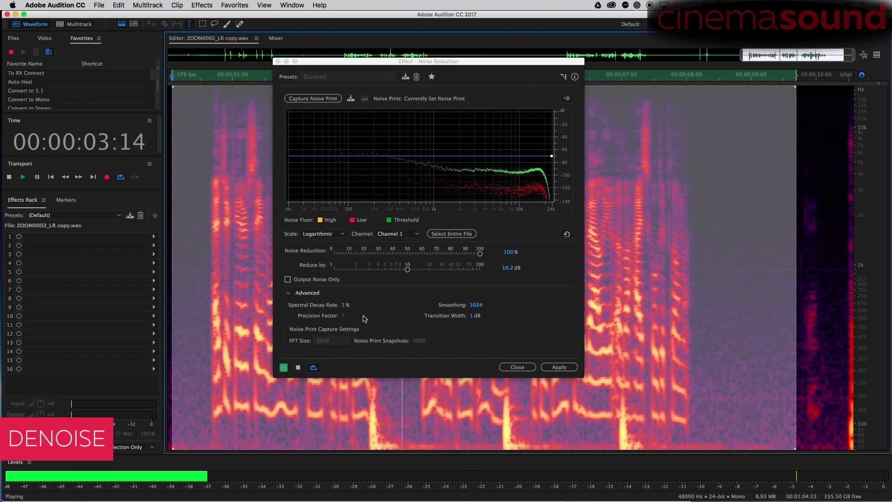
key("space")
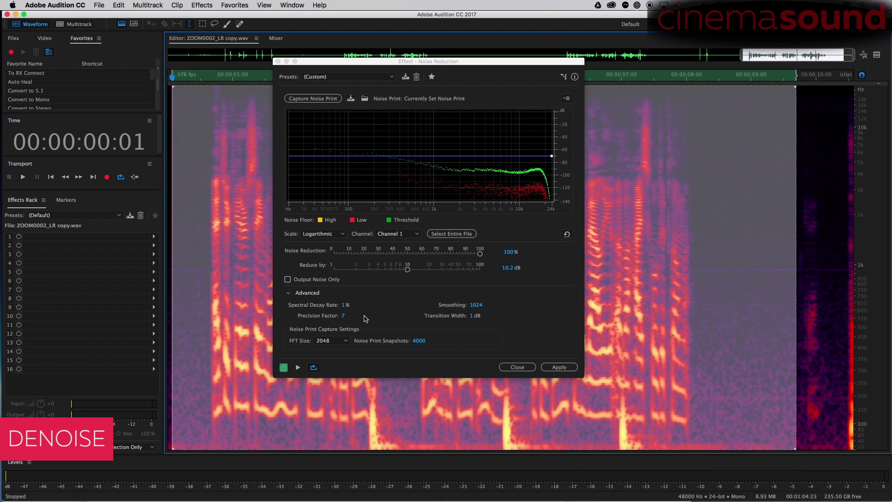
key("space")
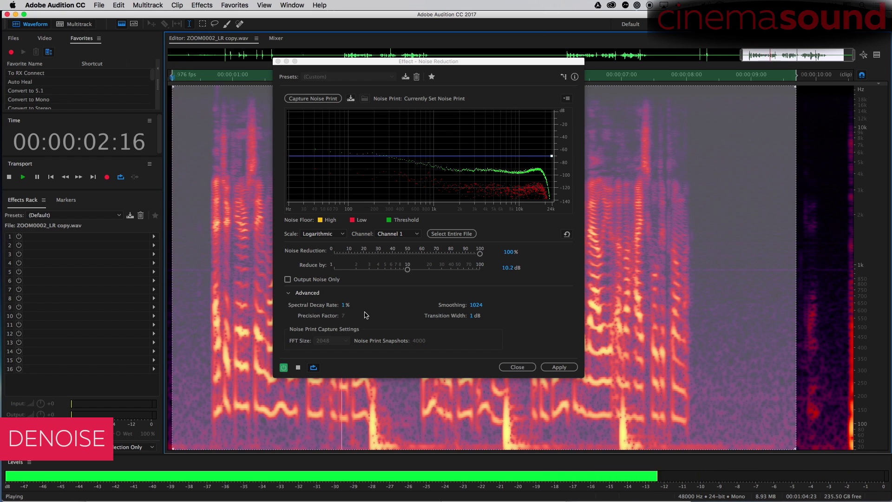
key("space")
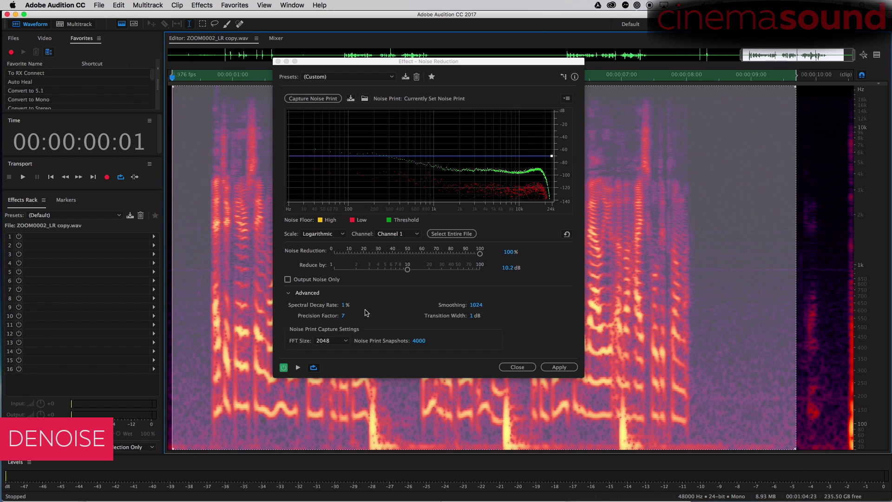
left_click(343, 342)
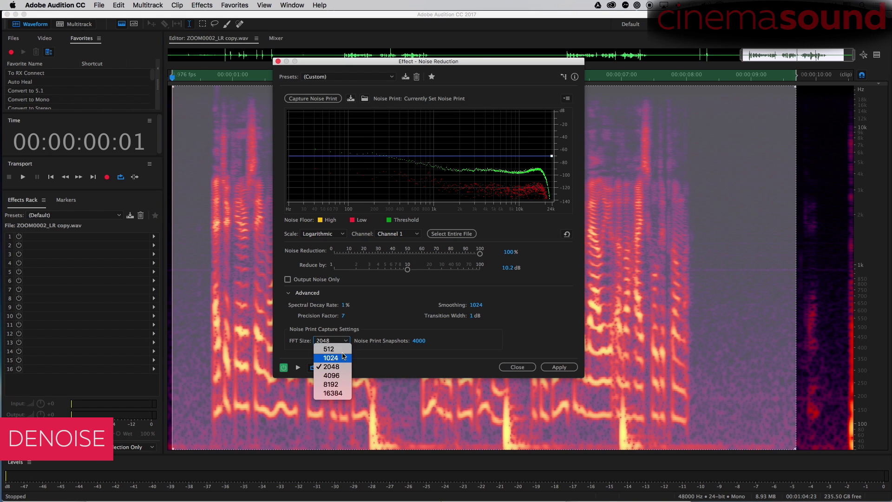
Step: Set FFT size to 512 and recapture the noise print from the 8–9 second stretch
left_click(343, 352)
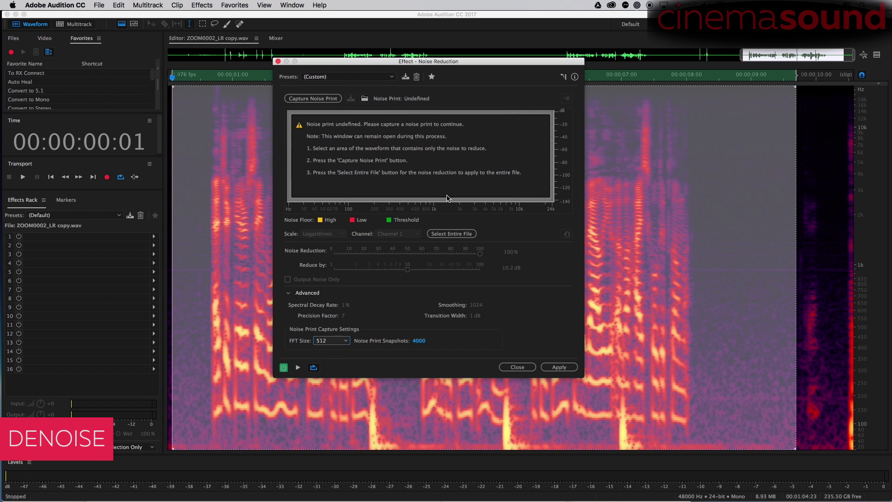
left_click(704, 248)
left_click_drag(696, 271, 793, 269)
left_click(313, 98)
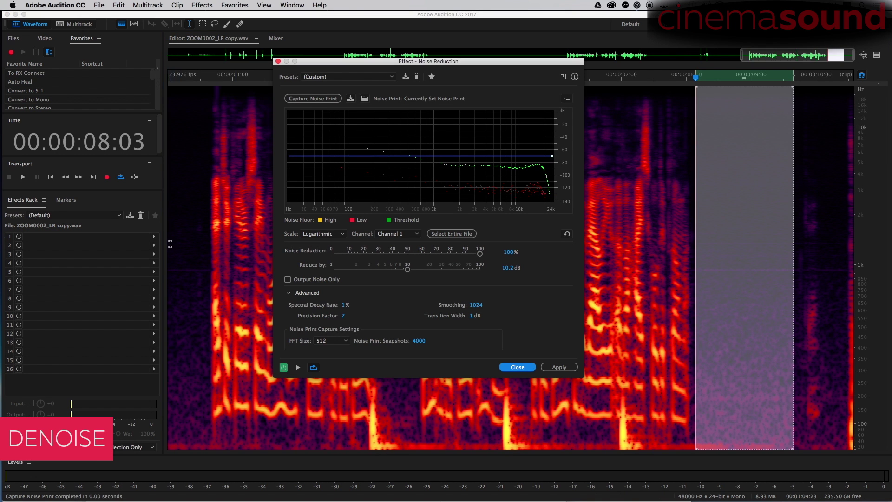
Step: Select the whole dialogue, raise Reduce by to 67.8 dB, and preview the result
left_click_drag(170, 244, 796, 239)
key("space")
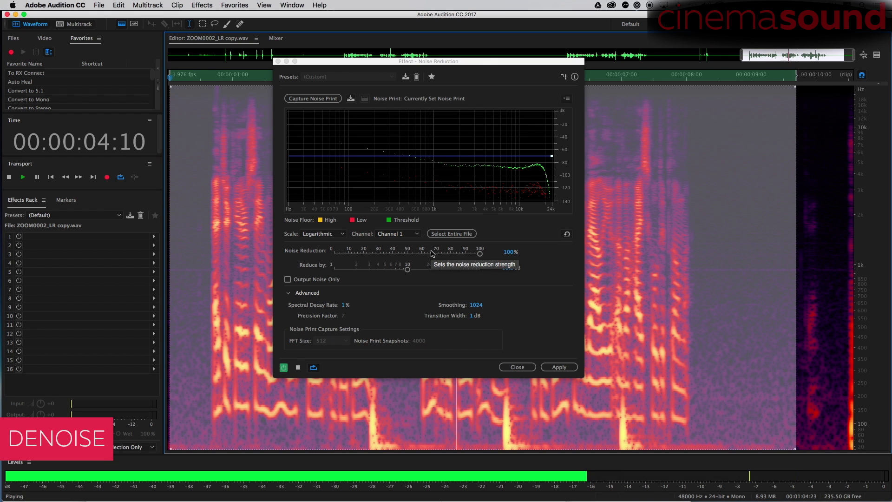
key("space")
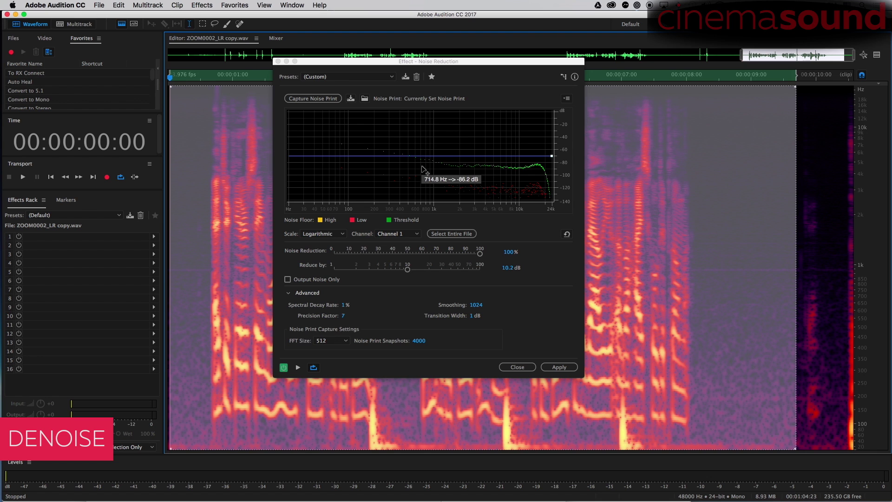
left_click_drag(408, 269, 468, 268)
key("space")
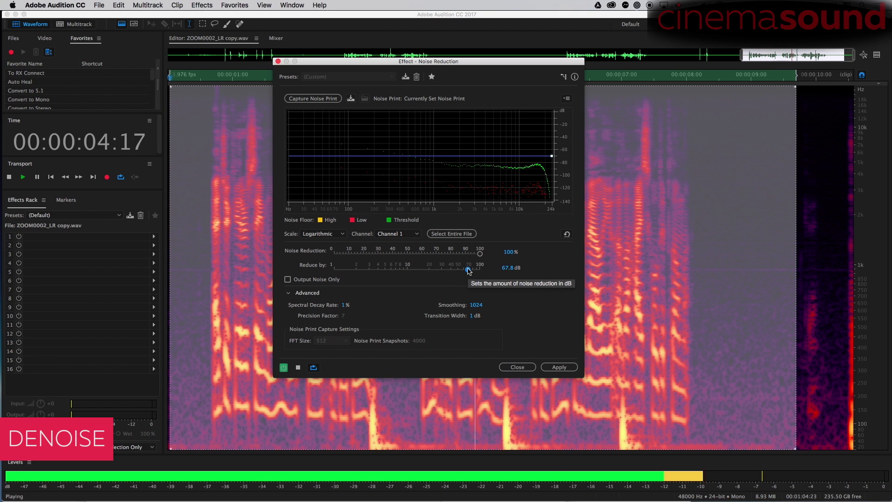
key("space")
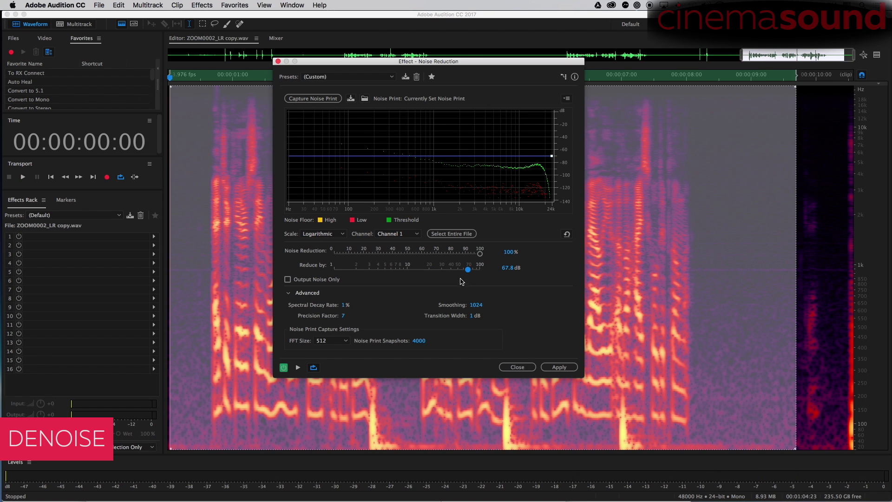
Step: Apply the 67.8 dB noise reduction to the dialogue and clear the selection
left_click(558, 366)
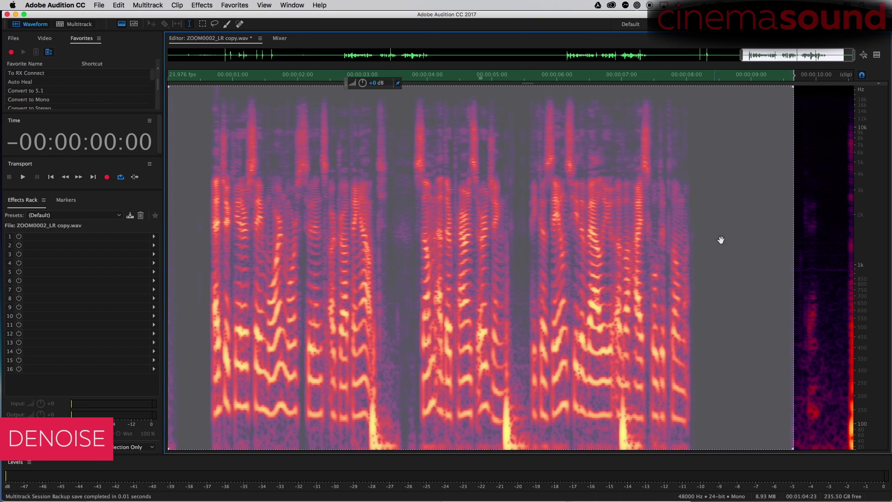
left_click(735, 221)
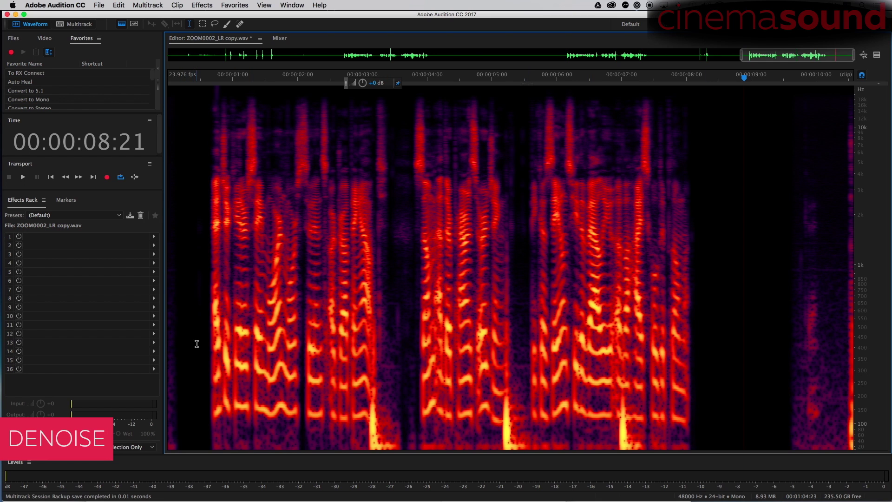
left_click(201, 6)
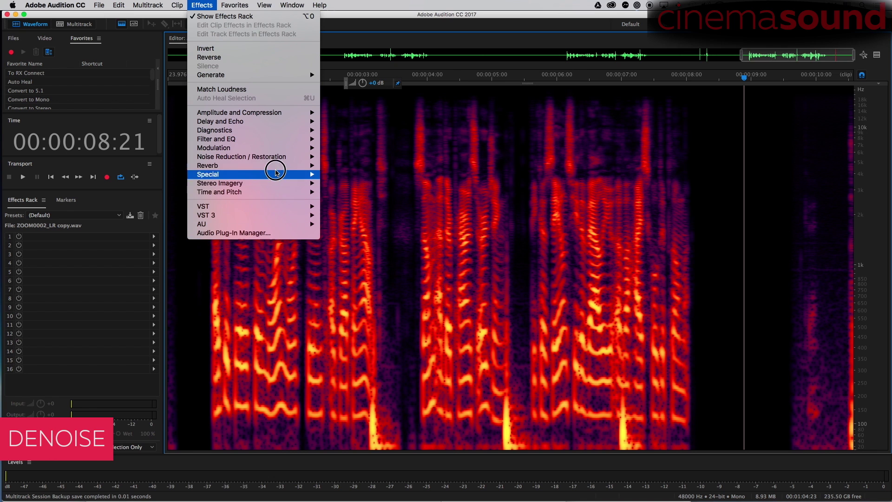
Step: Reopen Noise Reduction (process) and view its Presets list
mouse_move(275, 159)
left_click(362, 166)
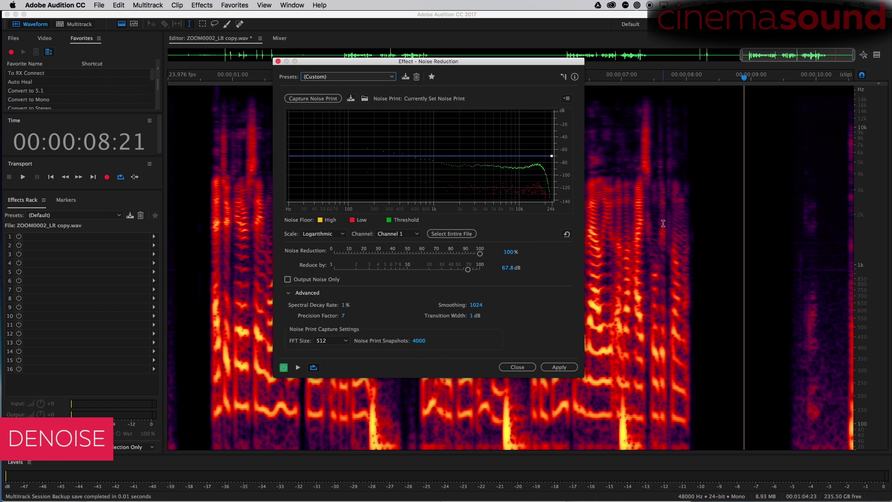
left_click(390, 78)
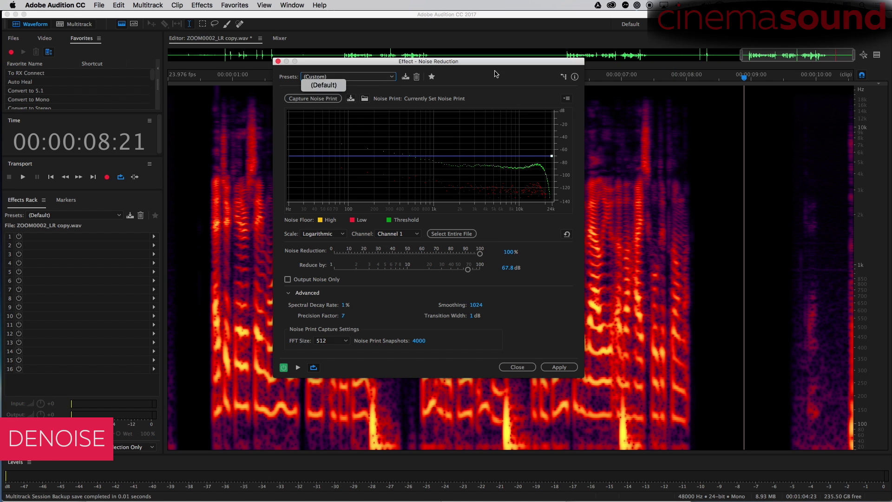